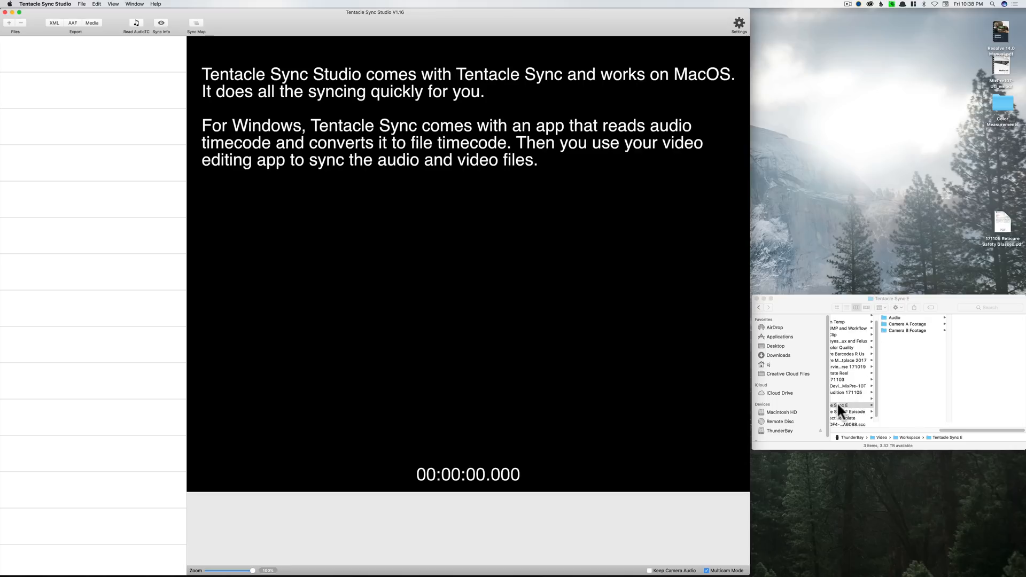
- Add SYNCTEST-001.WAV and the Camera A and B clips to Tentacle Sync Studio's file list
{"action": "left_click", "coordinate": [894, 317]}
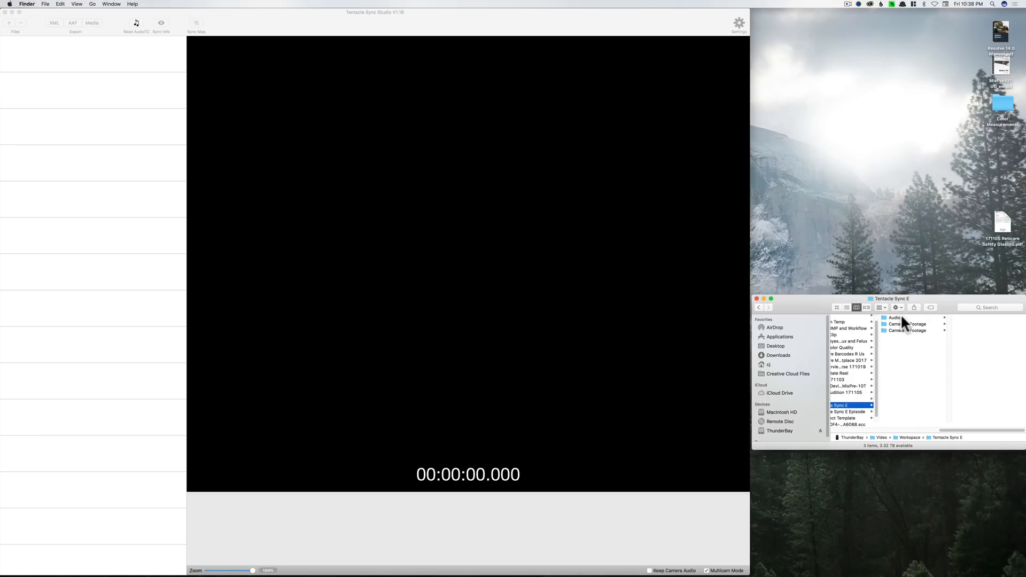
{"action": "left_click", "coordinate": [892, 324]}
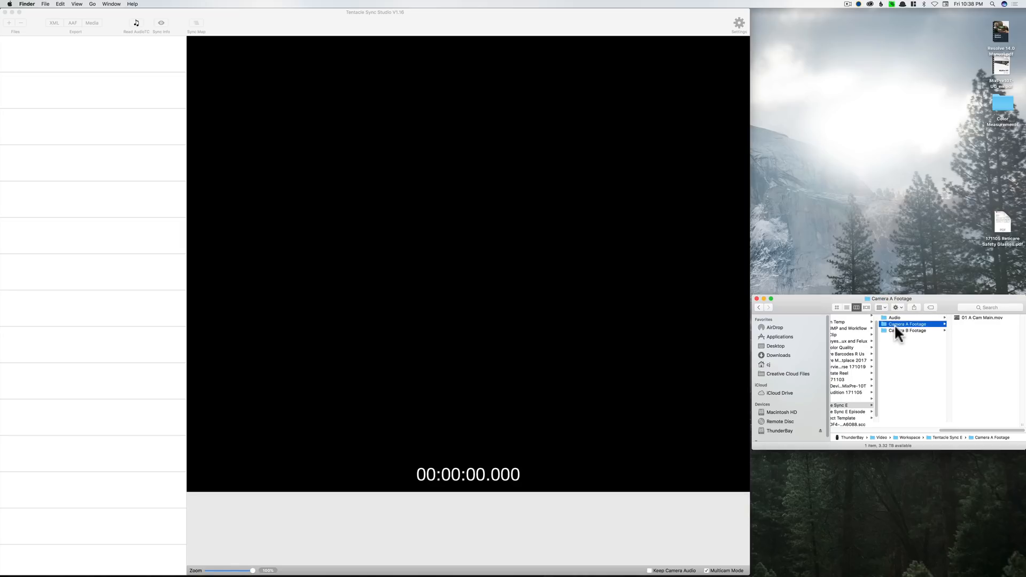
{"action": "left_click", "coordinate": [898, 330]}
{"action": "left_click_drag", "start_coordinate": [841, 411], "coordinate": [332, 160]}
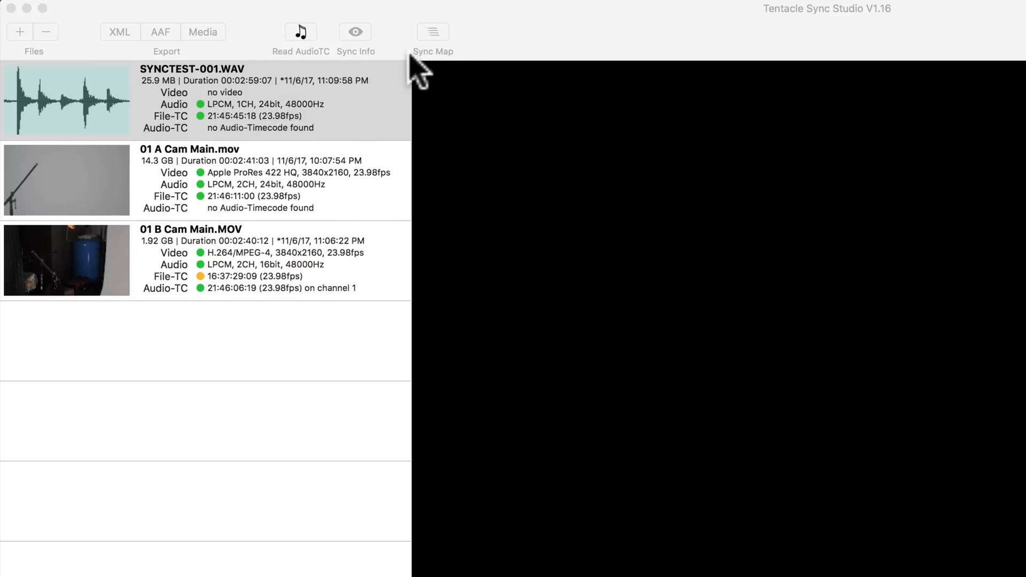
{"action": "left_click", "coordinate": [433, 36]}
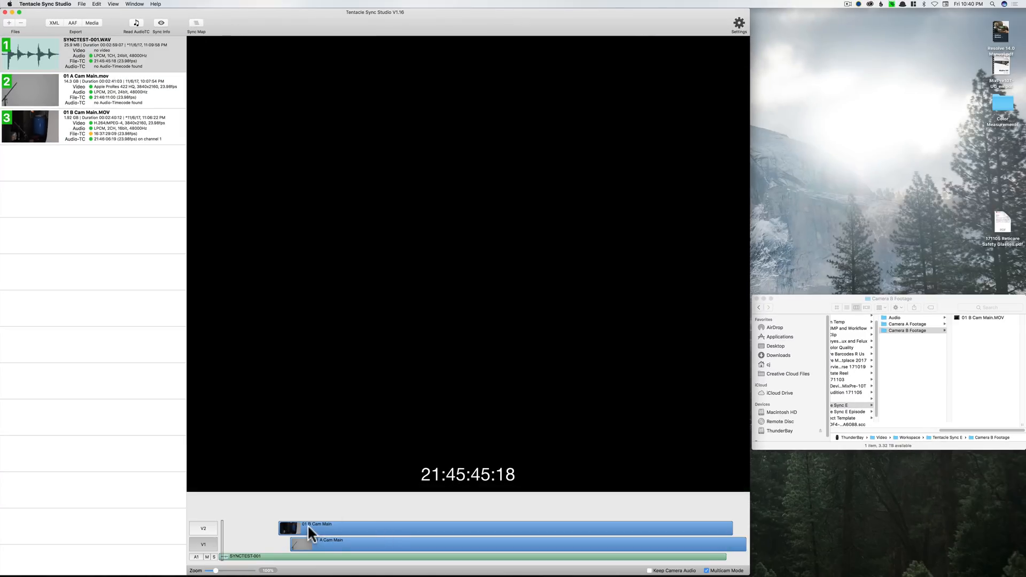
- Scrub the playhead along the synced timeline to preview the aligned footage
{"action": "left_click_drag", "start_coordinate": [307, 526], "coordinate": [340, 535]}
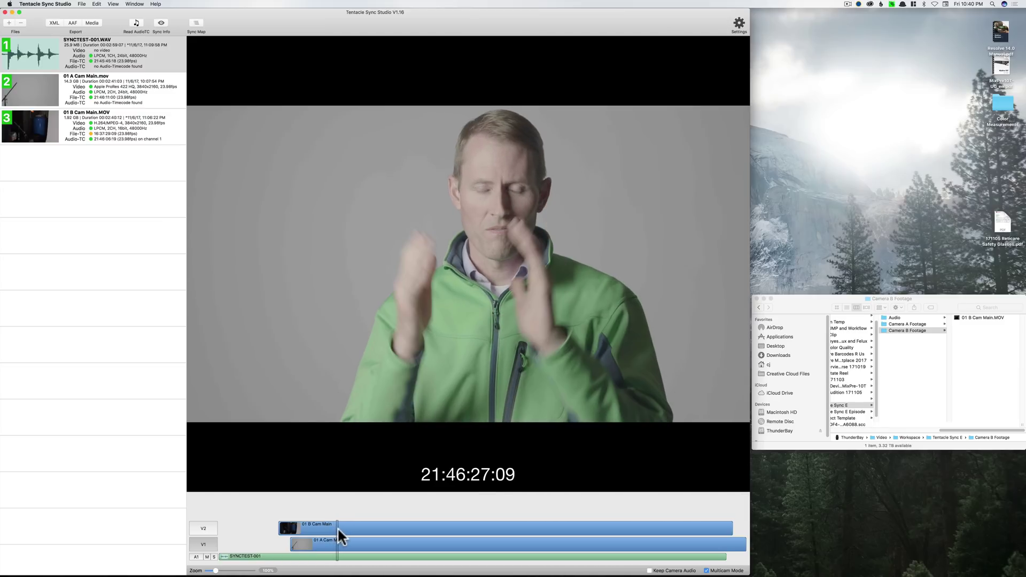
{"action": "left_click_drag", "start_coordinate": [338, 535], "coordinate": [336, 534]}
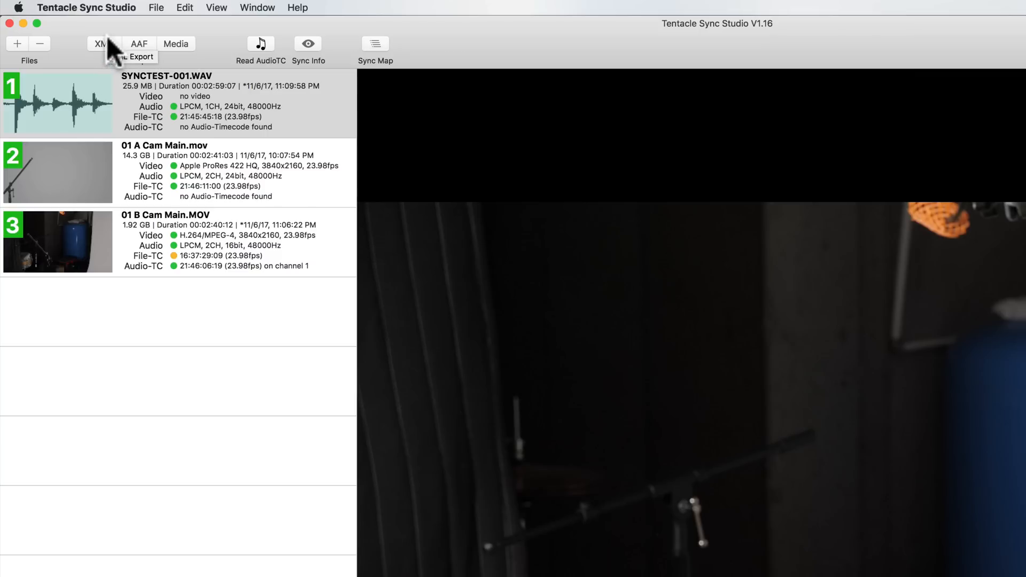
- Export the synced clips as a Final Cut Pro X 10.3.x XML named Multicam, including synced clips
{"action": "left_click", "coordinate": [101, 41]}
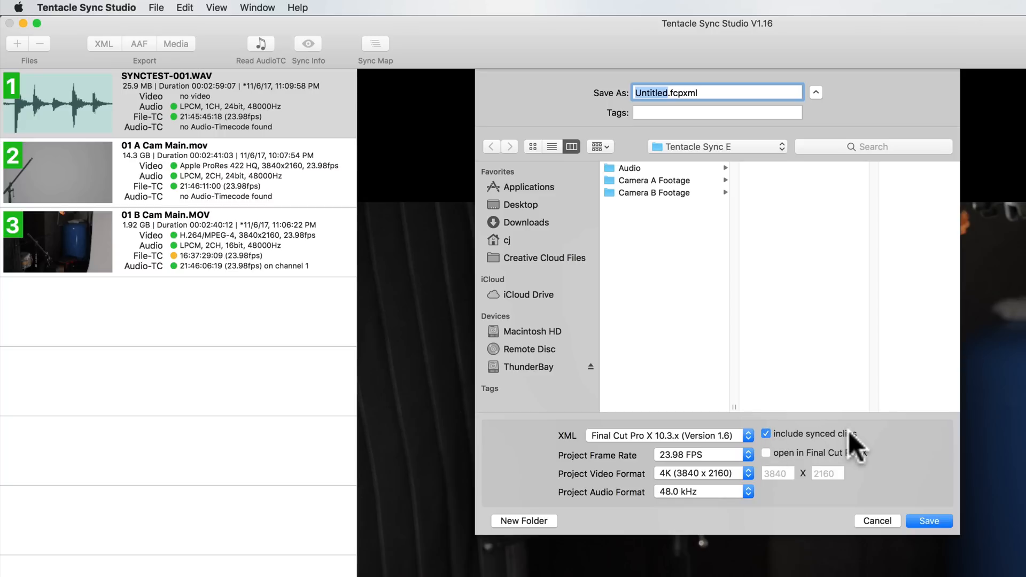
{"action": "left_click", "coordinate": [641, 435]}
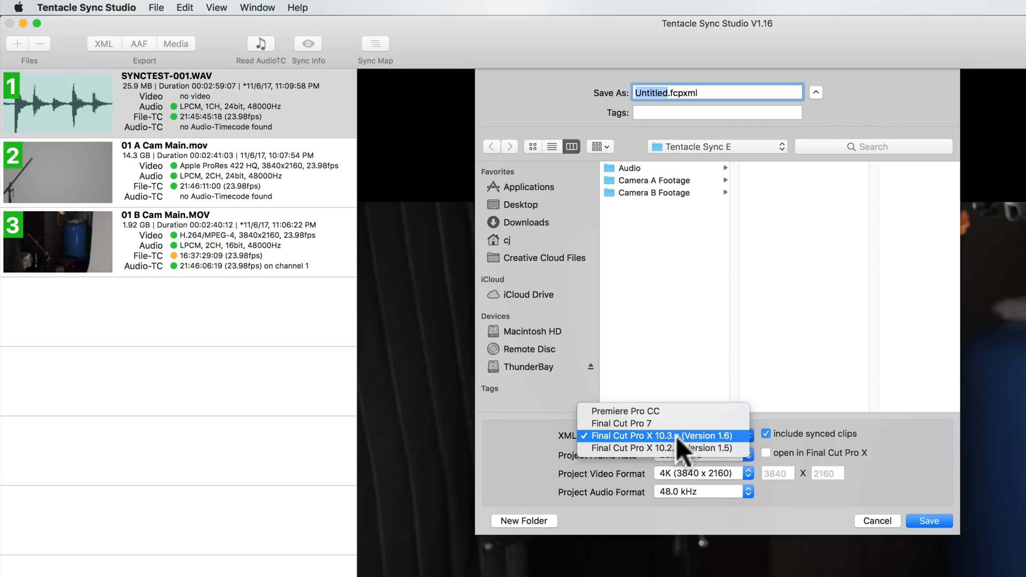
{"action": "left_click", "coordinate": [705, 437]}
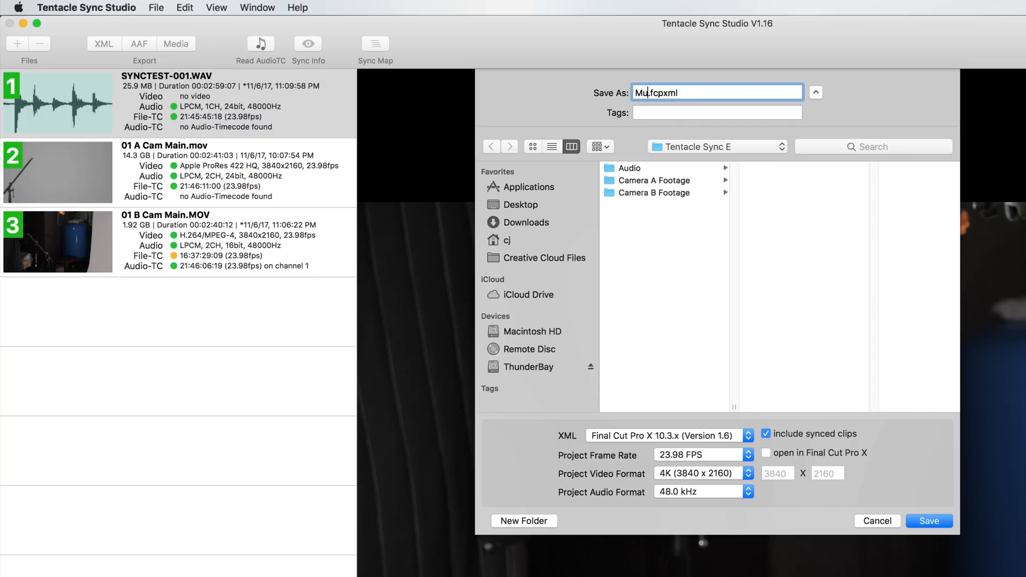
{"action": "key", "text": "Return"}
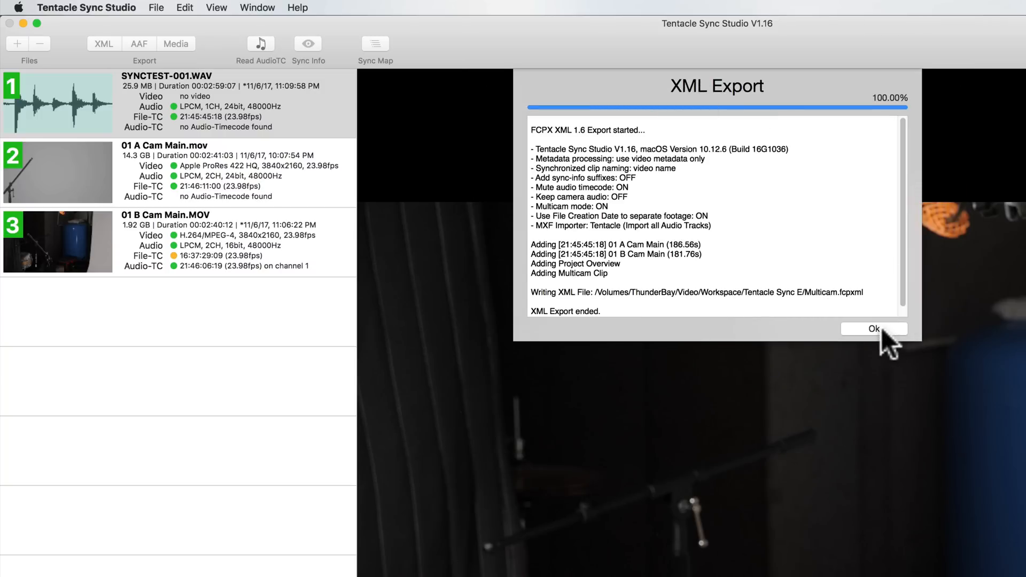
{"action": "left_click", "coordinate": [873, 329]}
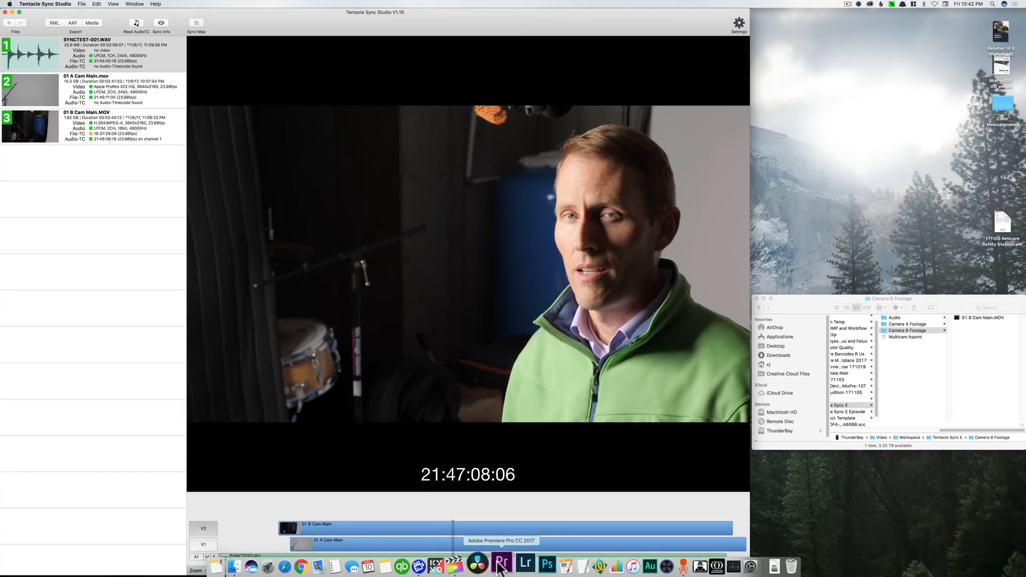
{"action": "left_click", "coordinate": [478, 565]}
- Import Multicam.fcpxml via File > Import > XML and preview the 01 B Cam Main clip
{"action": "left_click", "coordinate": [61, 4]}
{"action": "mouse_move", "coordinate": [163, 114]}
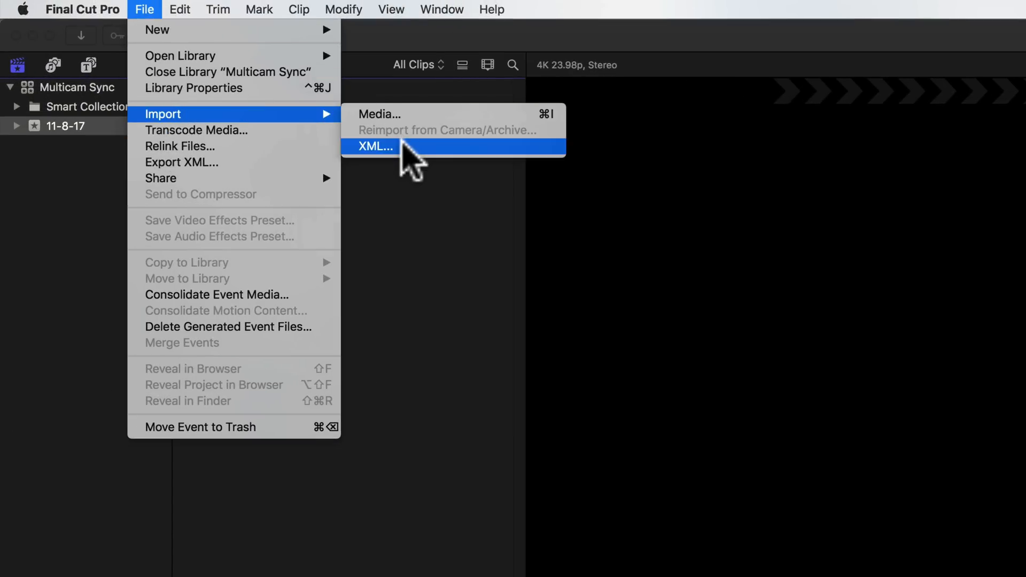
{"action": "left_click", "coordinate": [376, 146]}
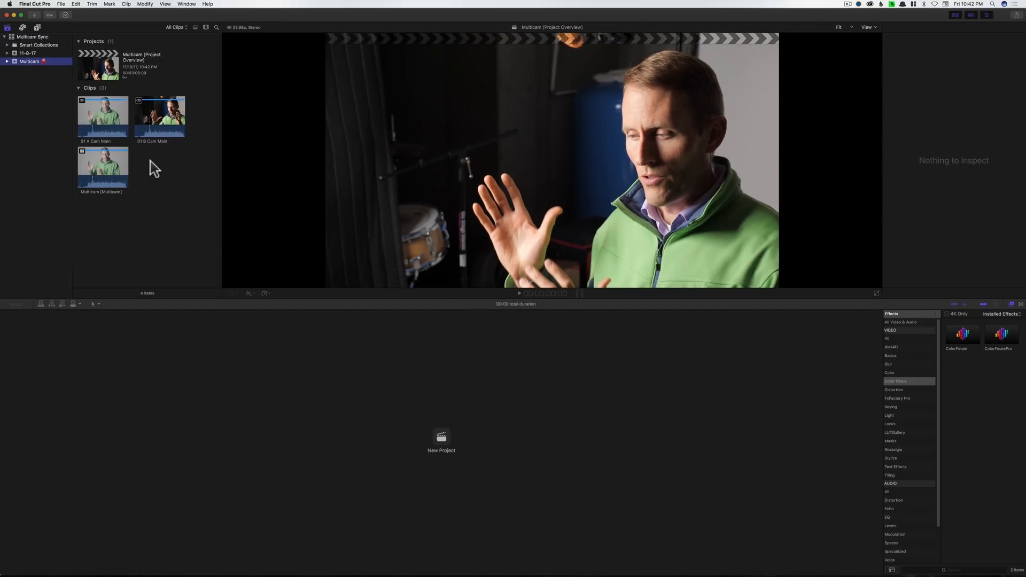
{"action": "left_click", "coordinate": [167, 120]}
{"action": "left_click", "coordinate": [182, 166]}
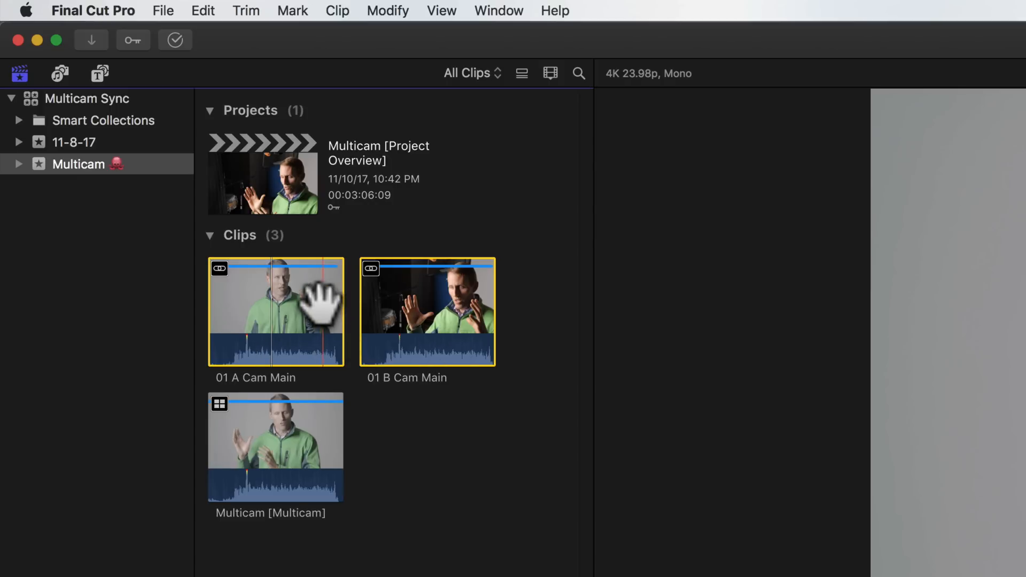
- Create a New Multicam Clip from both camera clips with 'Untitled' removed from its name
{"action": "right_click", "coordinate": [321, 298]}
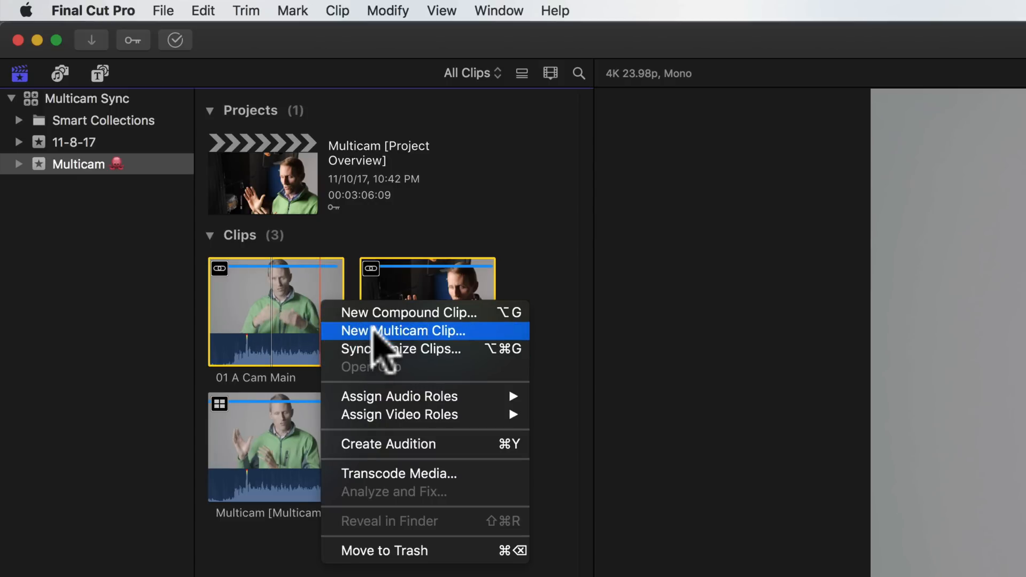
{"action": "left_click", "coordinate": [377, 331]}
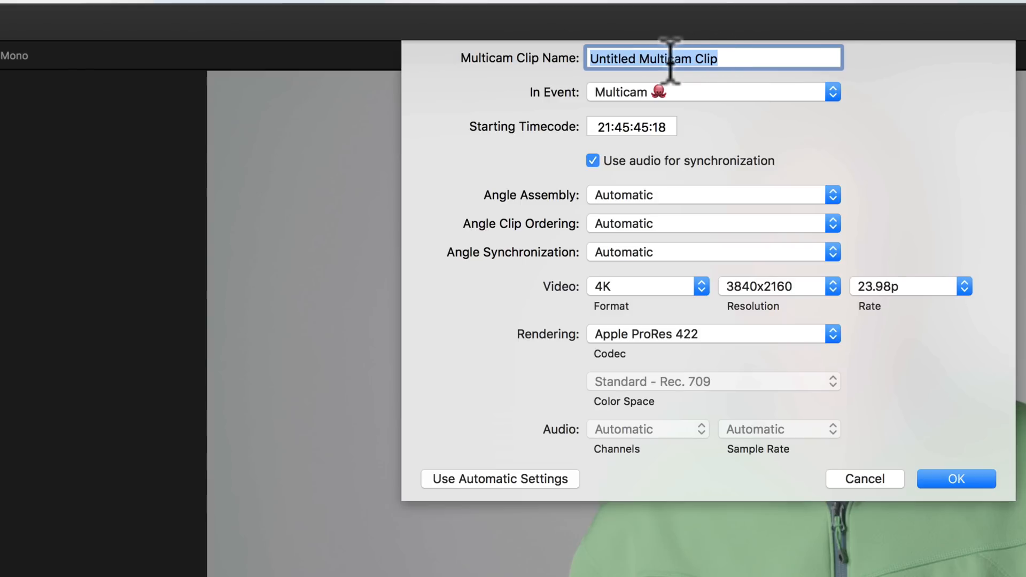
{"action": "left_click_drag", "start_coordinate": [641, 59], "coordinate": [501, 77]}
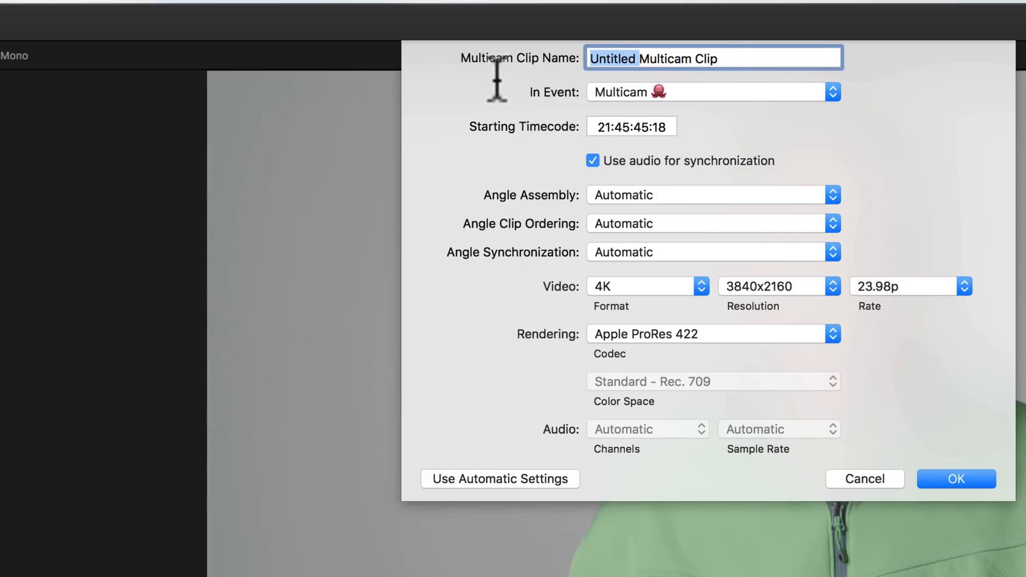
{"action": "key", "text": "BackSpace"}
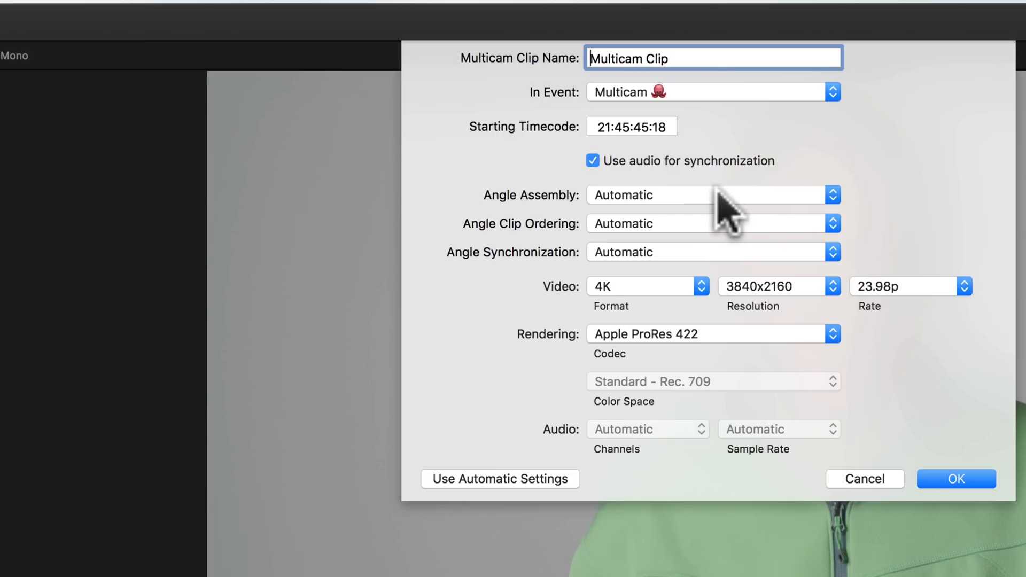
{"action": "left_click", "coordinate": [955, 479]}
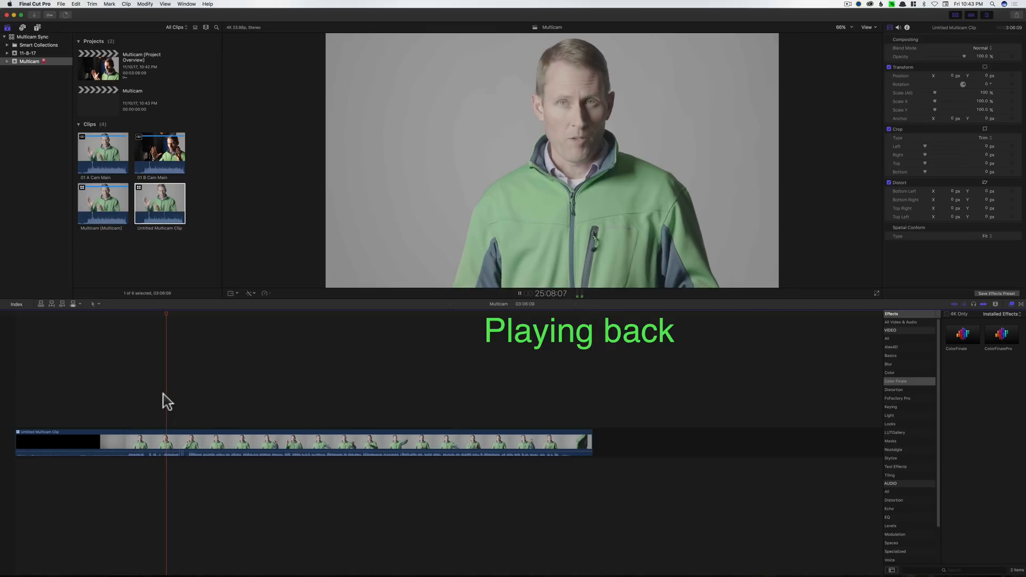
- Drag the multicam clip's start edge right to cut off the black lead-in and return to its start
{"action": "key", "text": "space"}
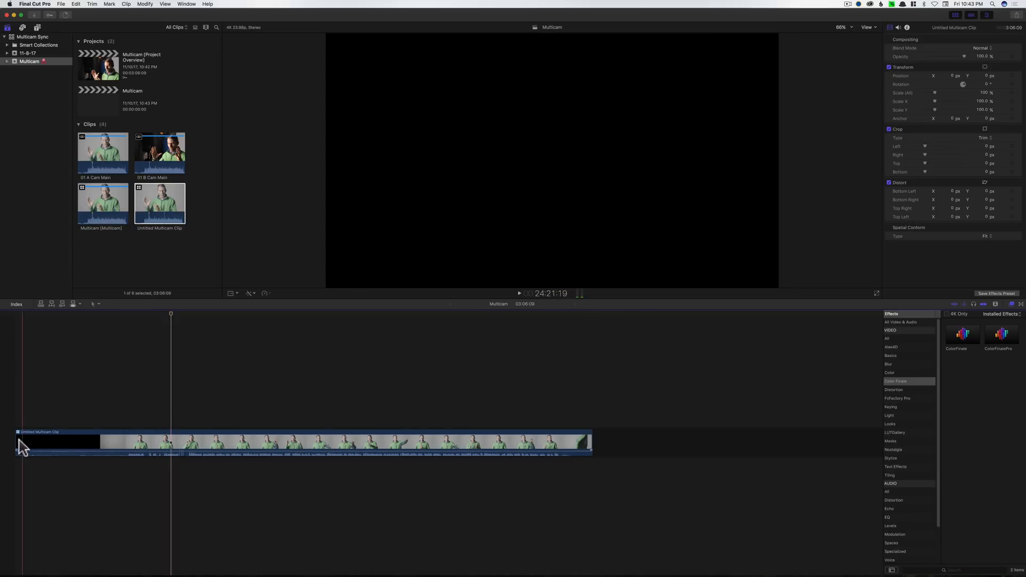
{"action": "left_click_drag", "start_coordinate": [18, 440], "coordinate": [167, 442]}
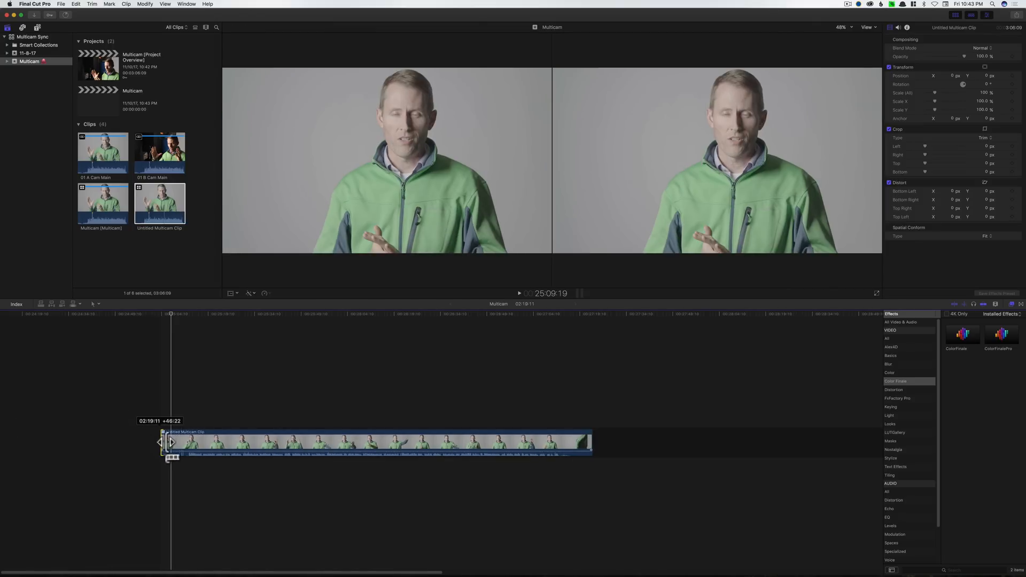
{"action": "left_click_drag", "start_coordinate": [168, 442], "coordinate": [169, 442]}
{"action": "left_click", "coordinate": [182, 440]}
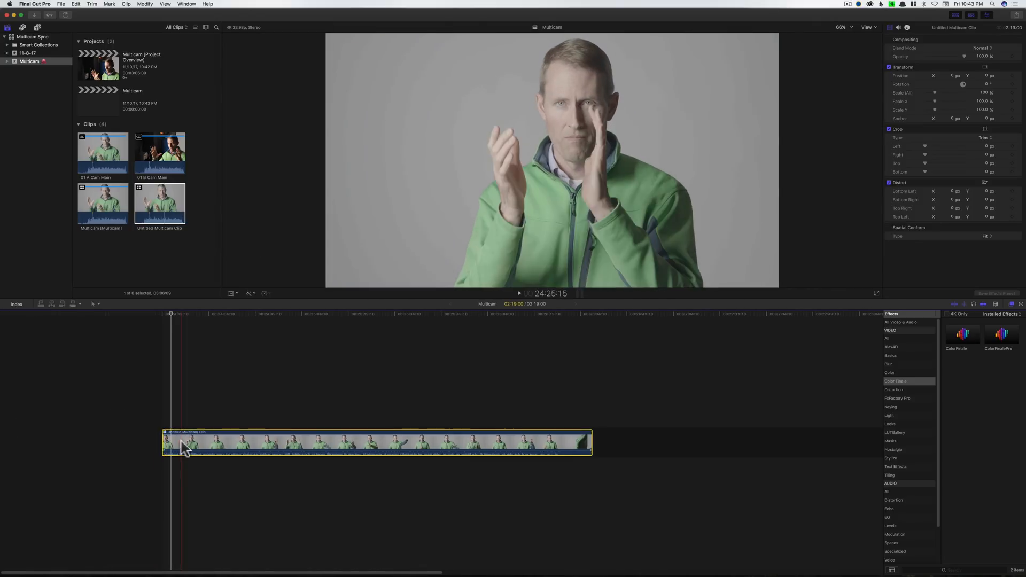
{"action": "key", "text": "Up"}
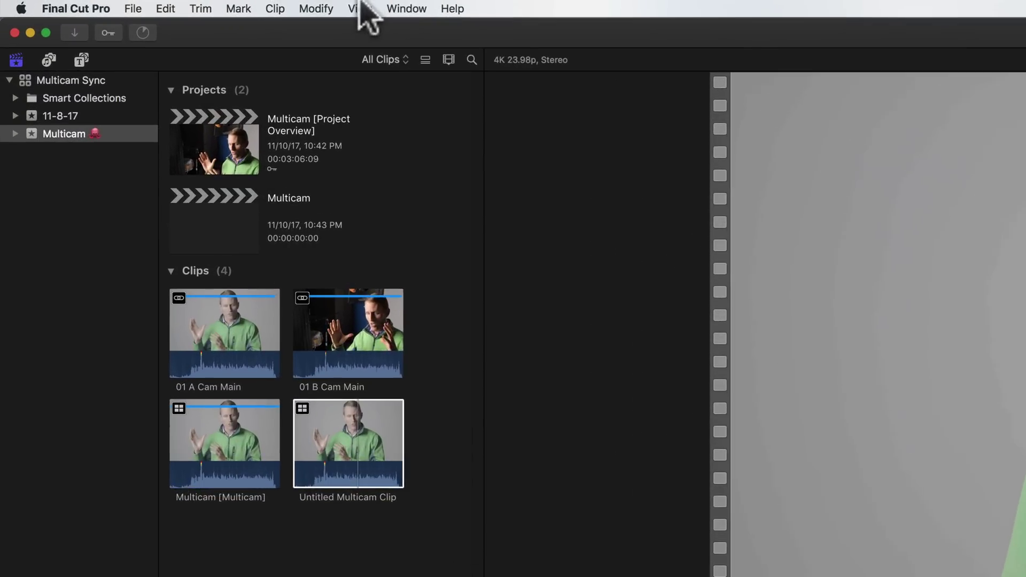
- Show the camera Angles alongside the viewer via View > Show in Viewer
{"action": "left_click", "coordinate": [165, 4]}
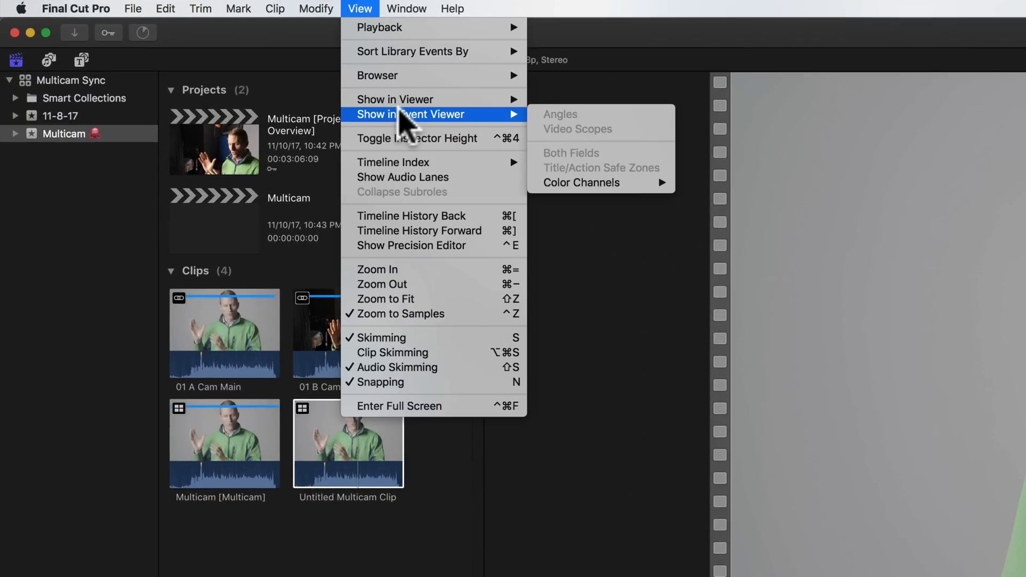
{"action": "left_click", "coordinate": [591, 99]}
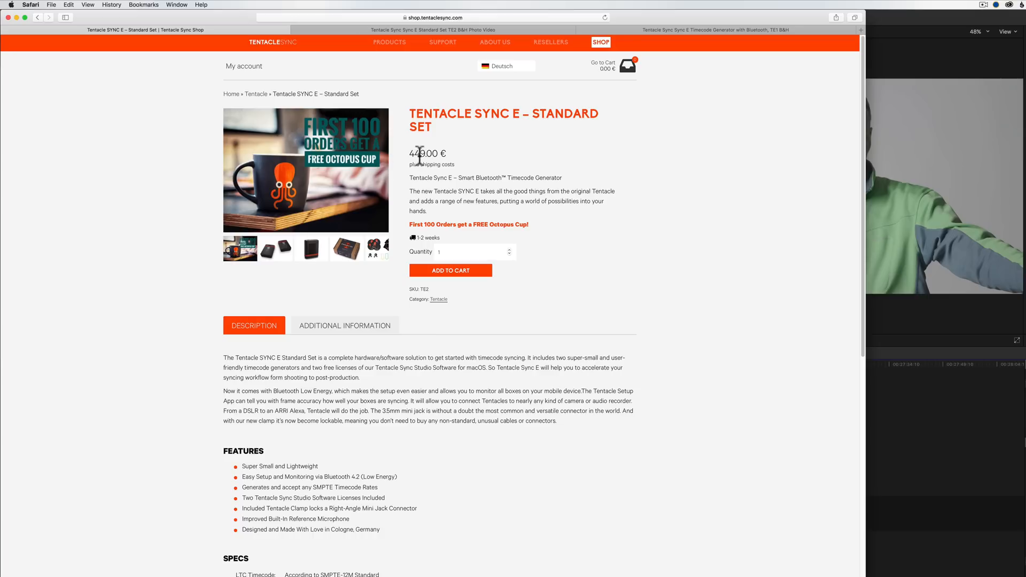
- View B&H's Sync E Standard Set at $519, then the single set at $289
{"action": "left_click", "coordinate": [450, 30]}
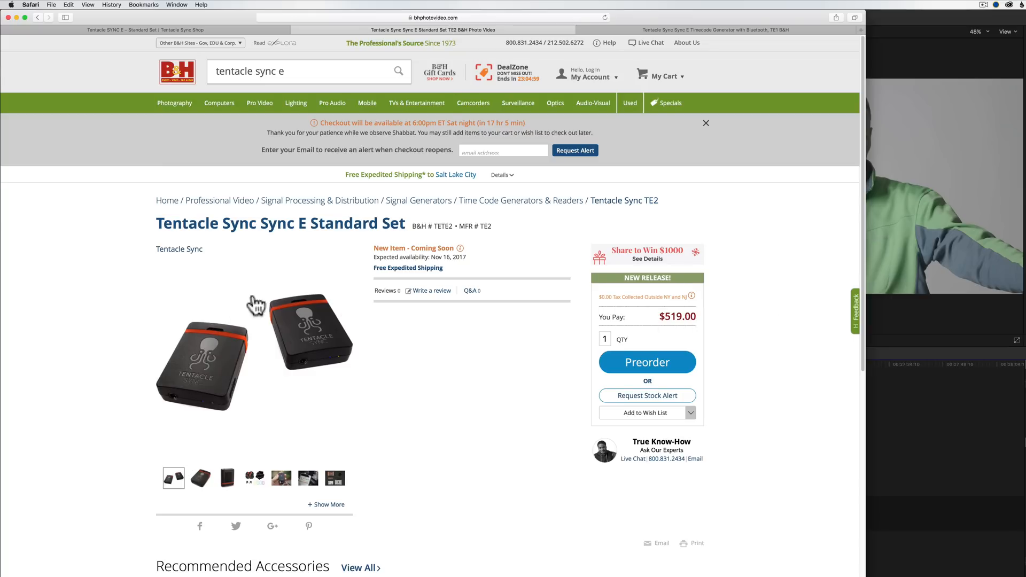
{"action": "left_click", "coordinate": [653, 32]}
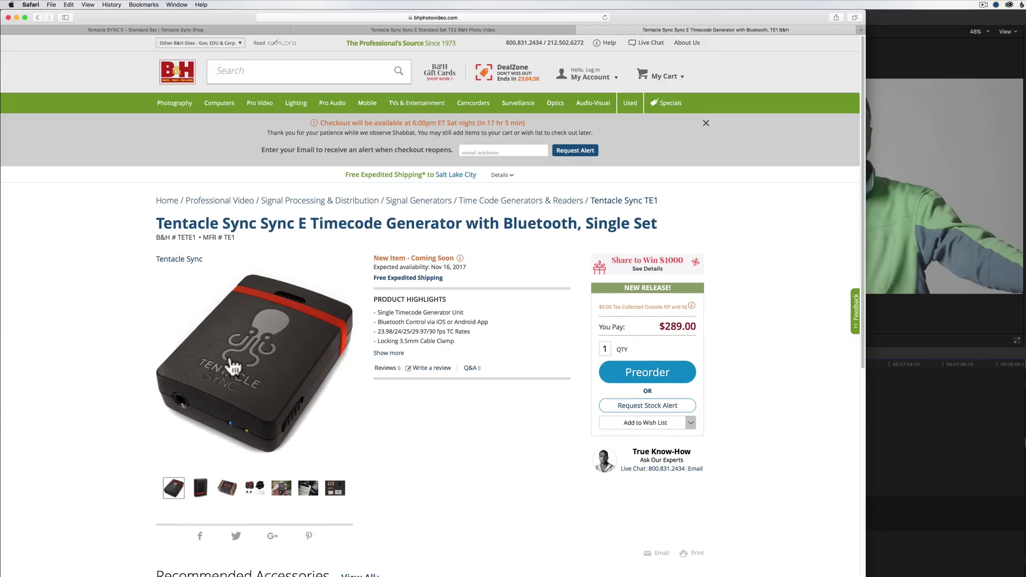